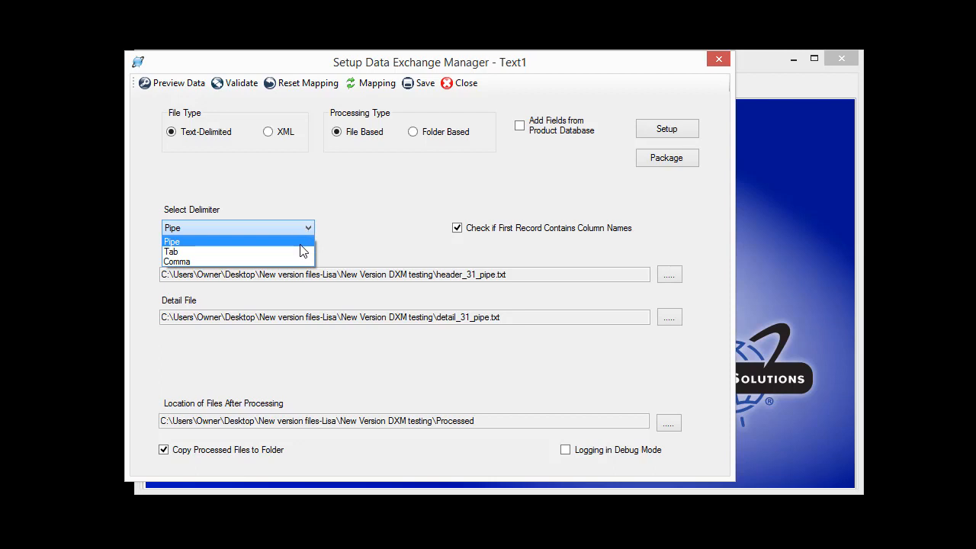
- Set the delimiter to Pipe and choose header_31_pipe.txt as the header file
click(305, 243)
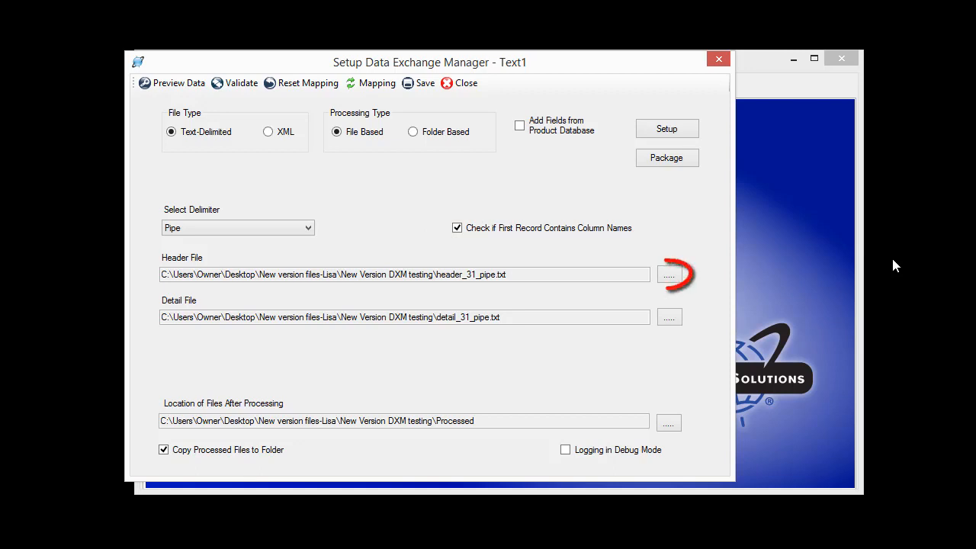
click(669, 276)
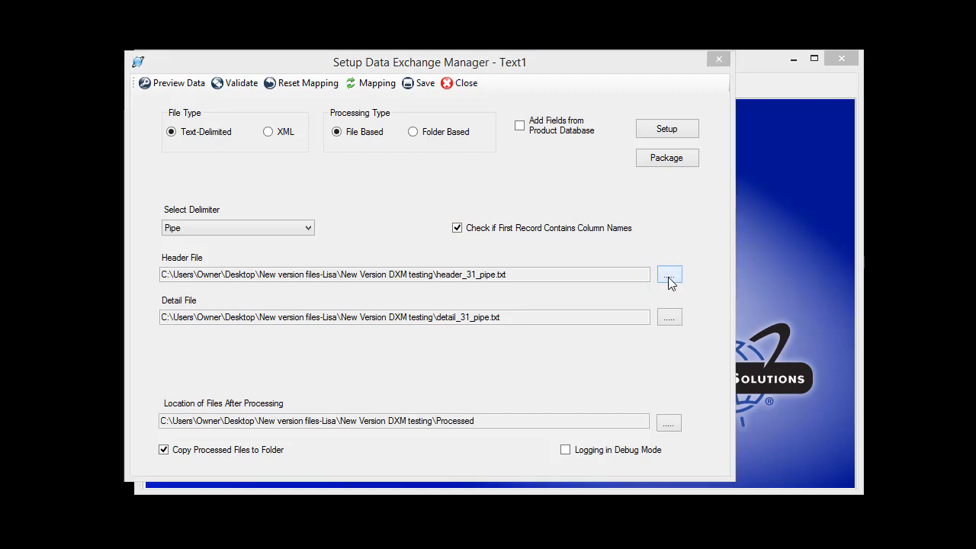
click(370, 279)
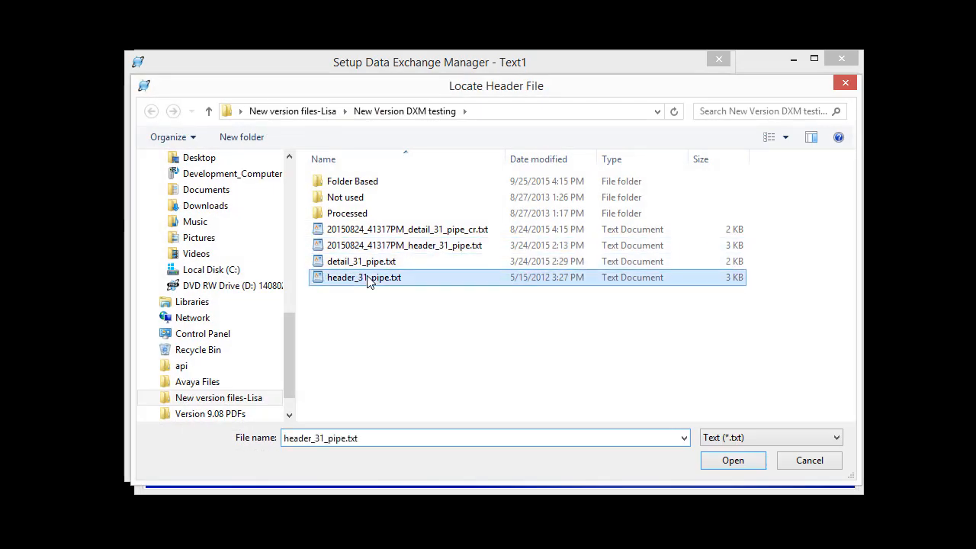
click(730, 460)
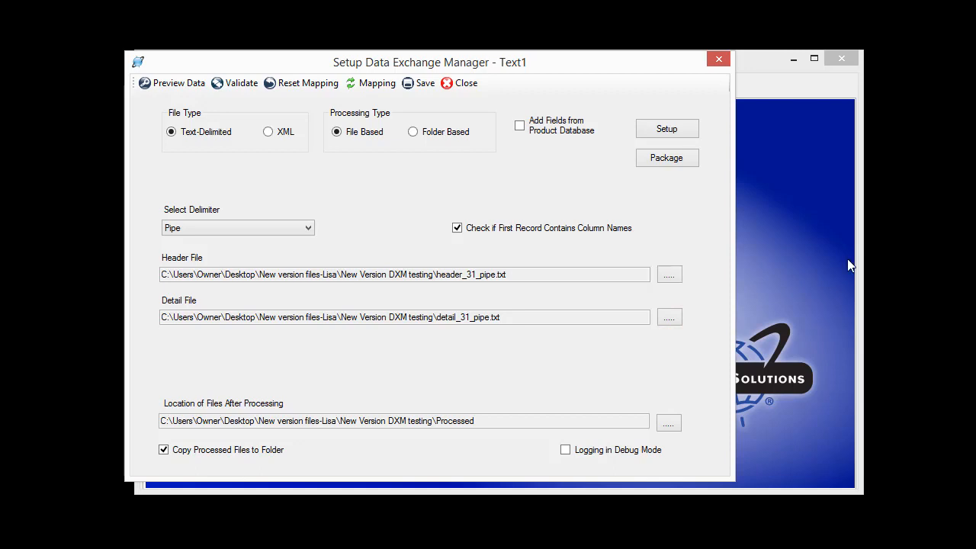
- Switch the processing type to Folder Based with the "Folder Based" folder as source, and dismiss the data preview
click(413, 133)
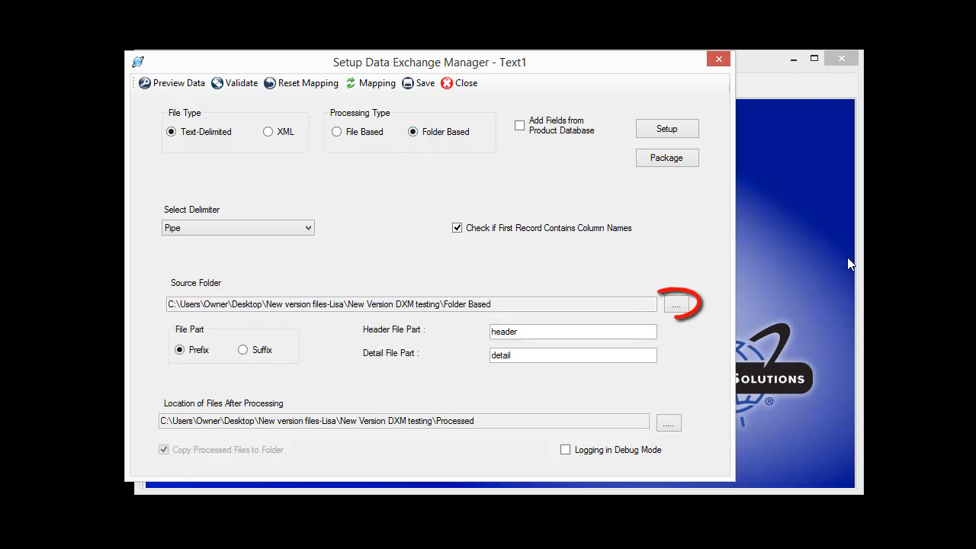
click(676, 305)
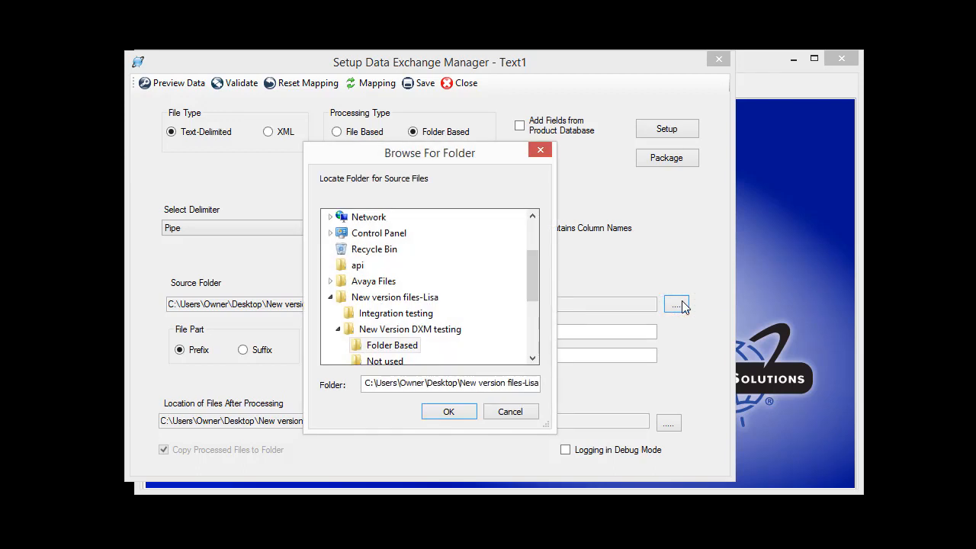
click(442, 410)
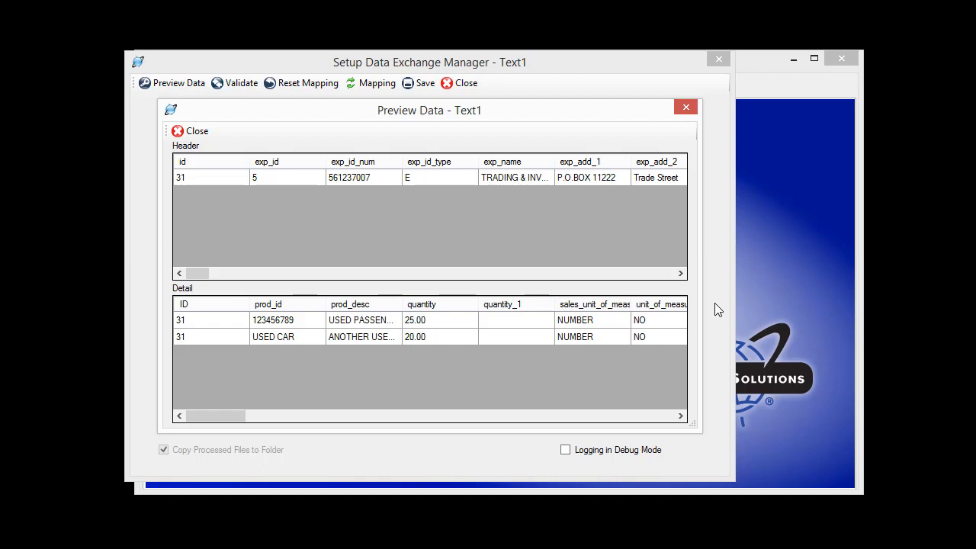
click(684, 111)
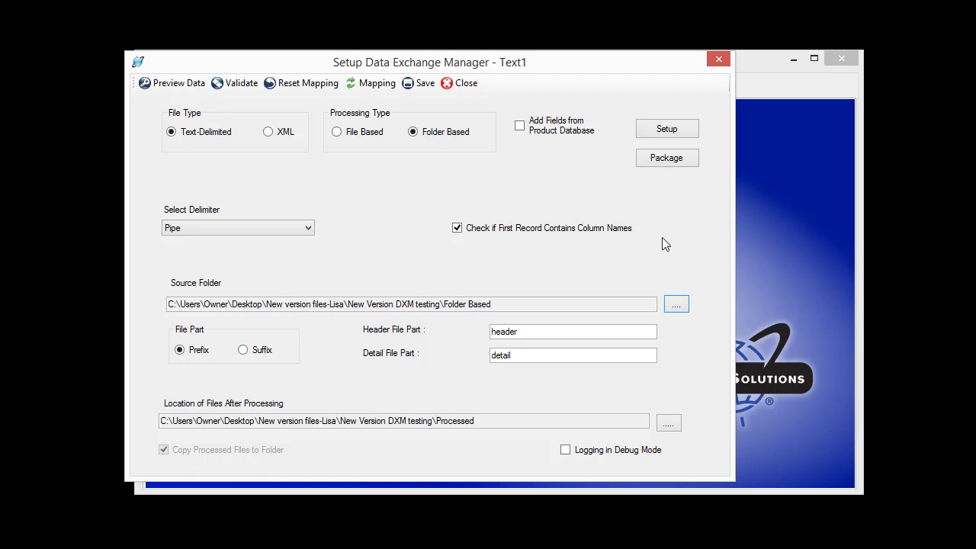
- Start the field mapping for the Contacts table and map Exporter ID Type to exp_id_type
click(373, 83)
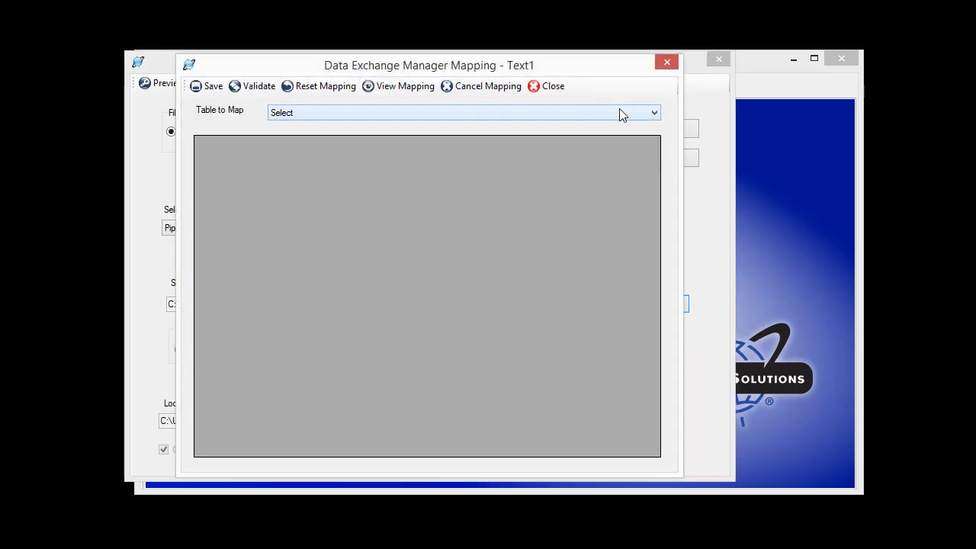
click(654, 112)
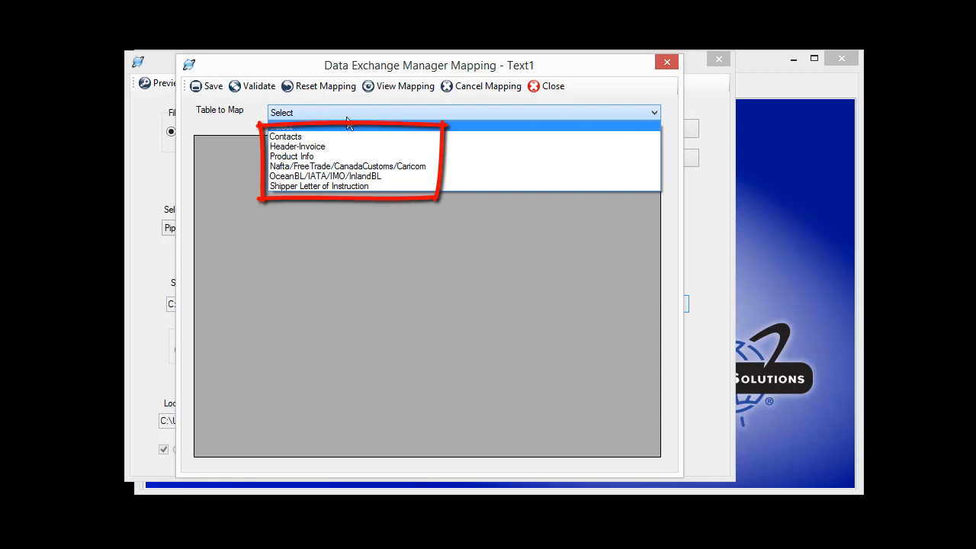
click(296, 137)
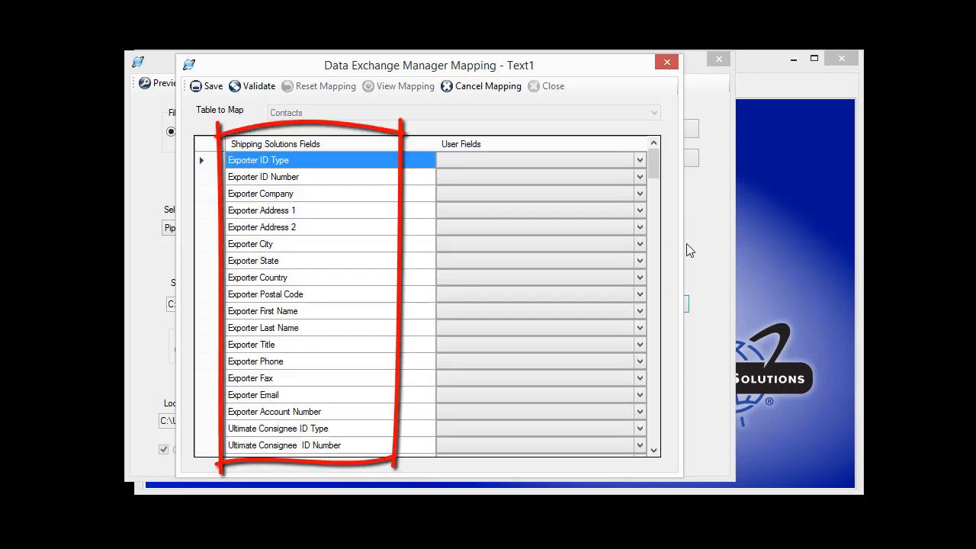
click(640, 160)
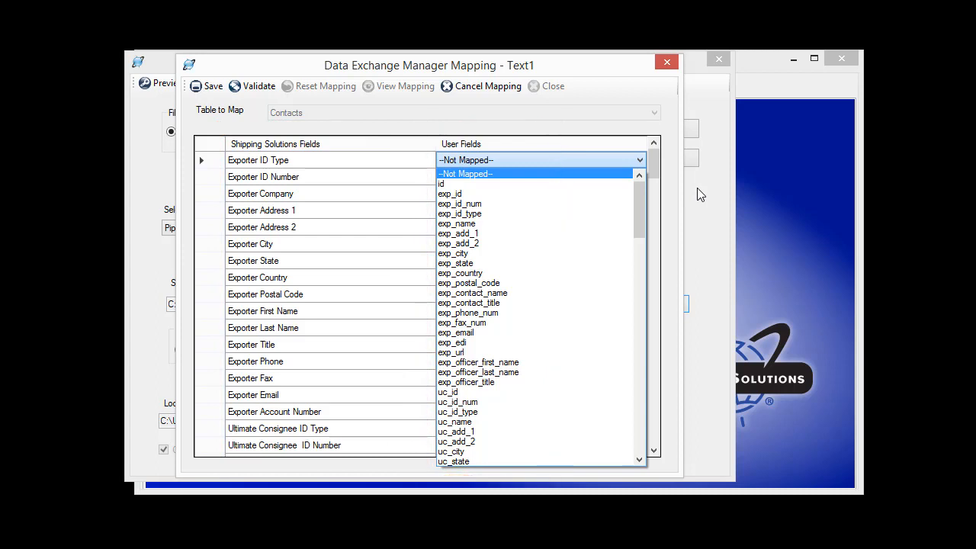
click(468, 215)
- Map Exporter ID Number to exp_id_num and Exporter Company to exp_name
click(481, 181)
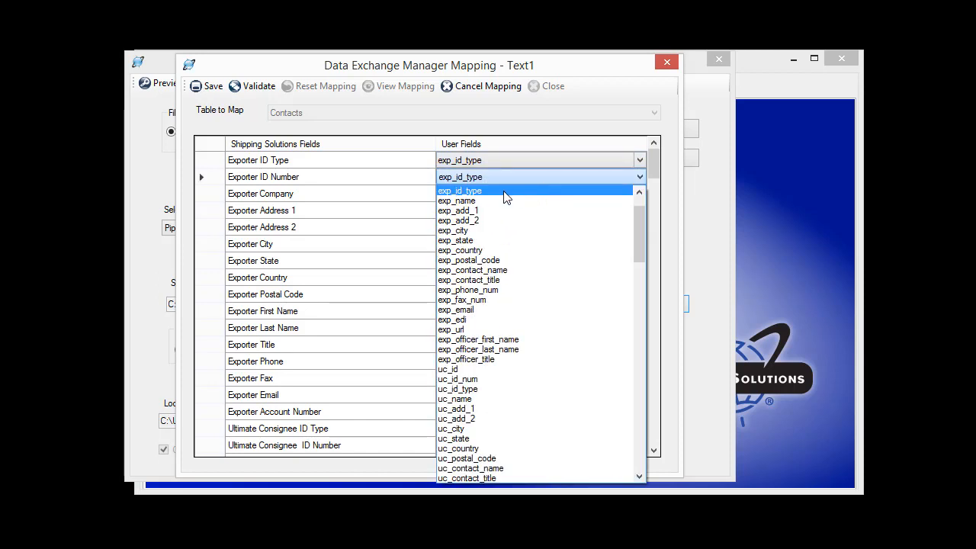
click(640, 194)
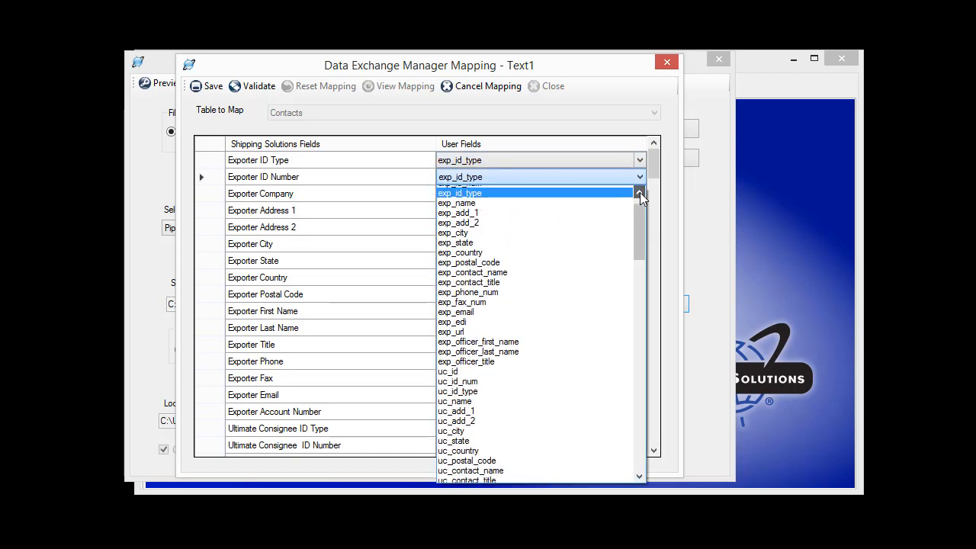
click(538, 192)
click(499, 190)
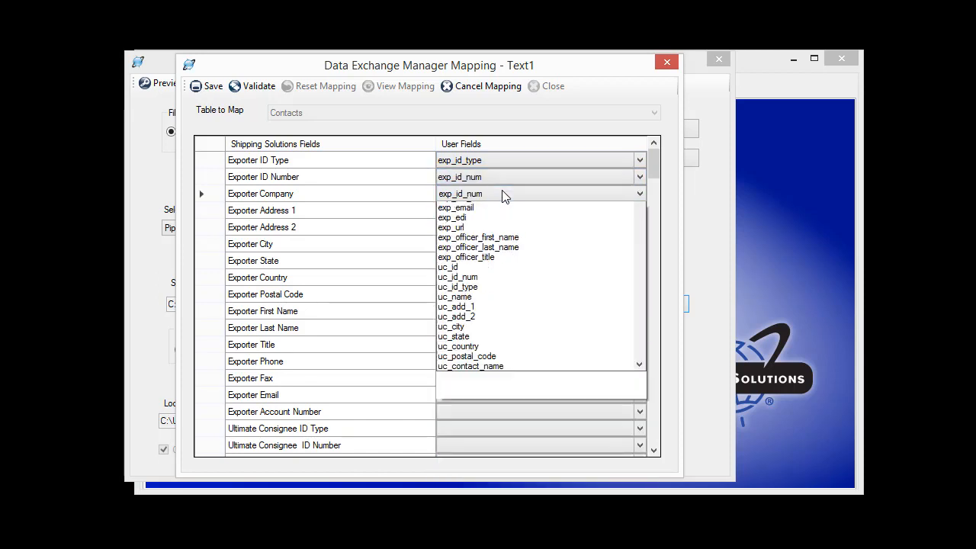
click(473, 221)
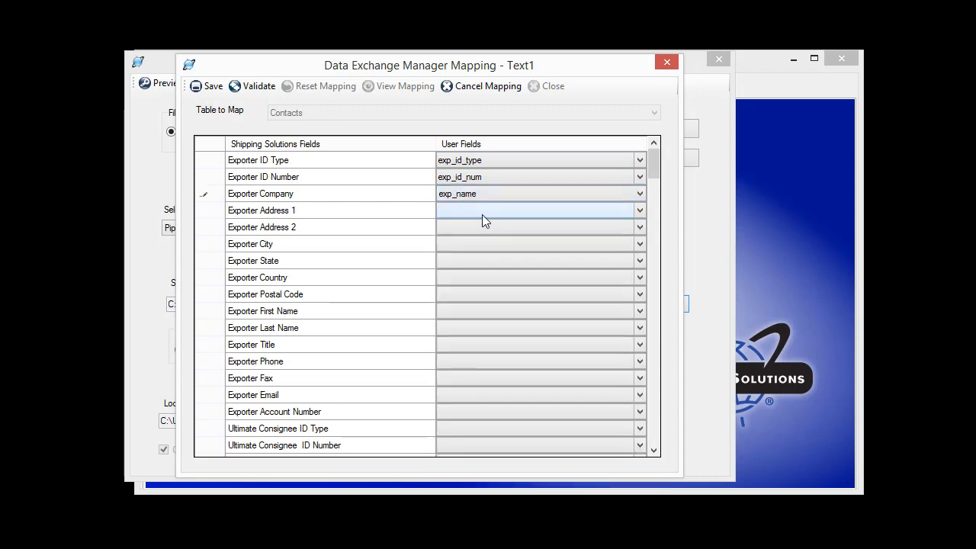
- Map Exporter Address 1 to exp_add_1 and save the Contacts mapping
click(482, 215)
click(477, 231)
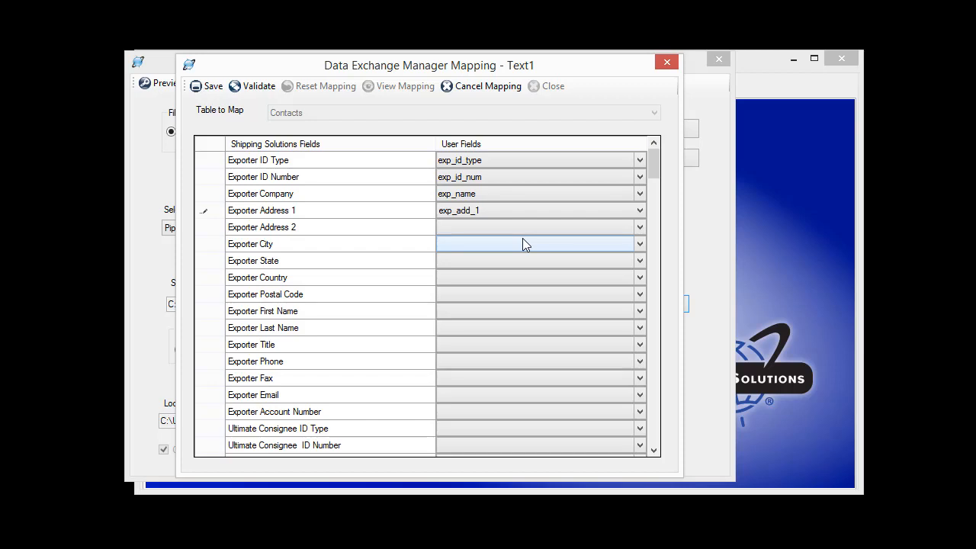
click(208, 86)
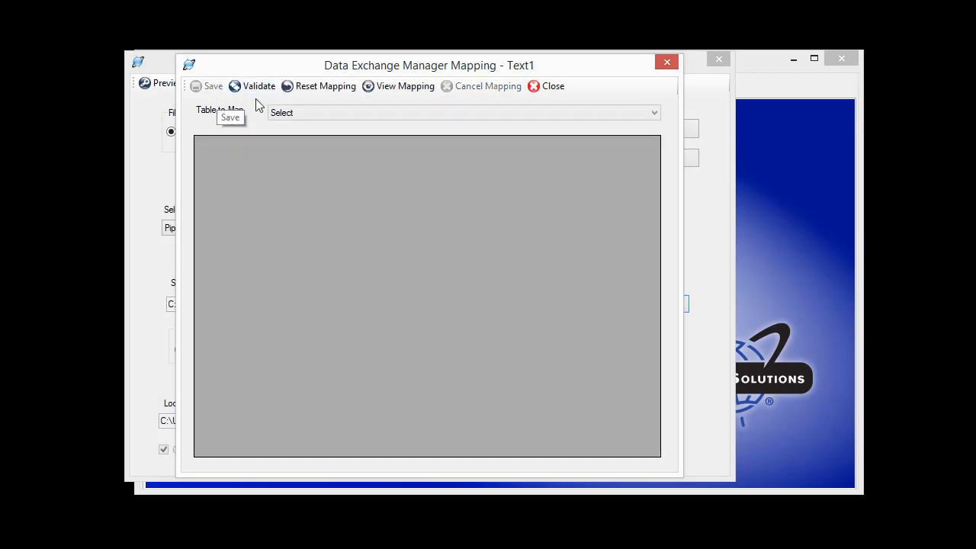
- In the Header-Invoice table, map Commercial Invoice Date to comm_inv_date and save the mapping
click(326, 112)
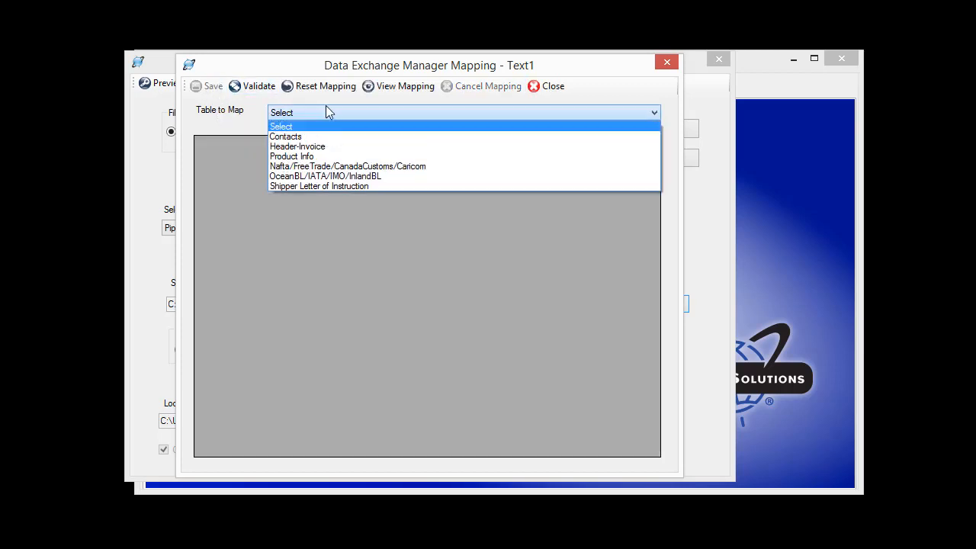
click(315, 147)
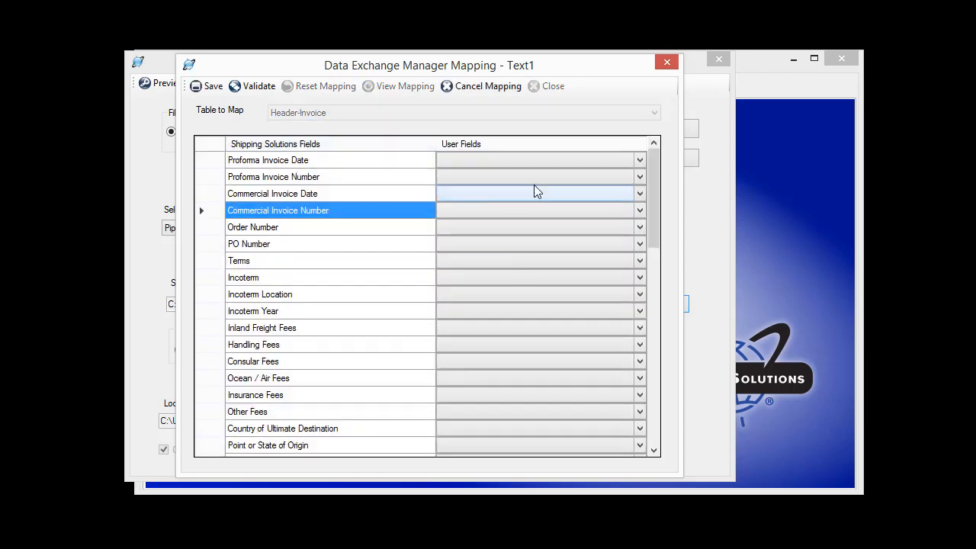
click(516, 199)
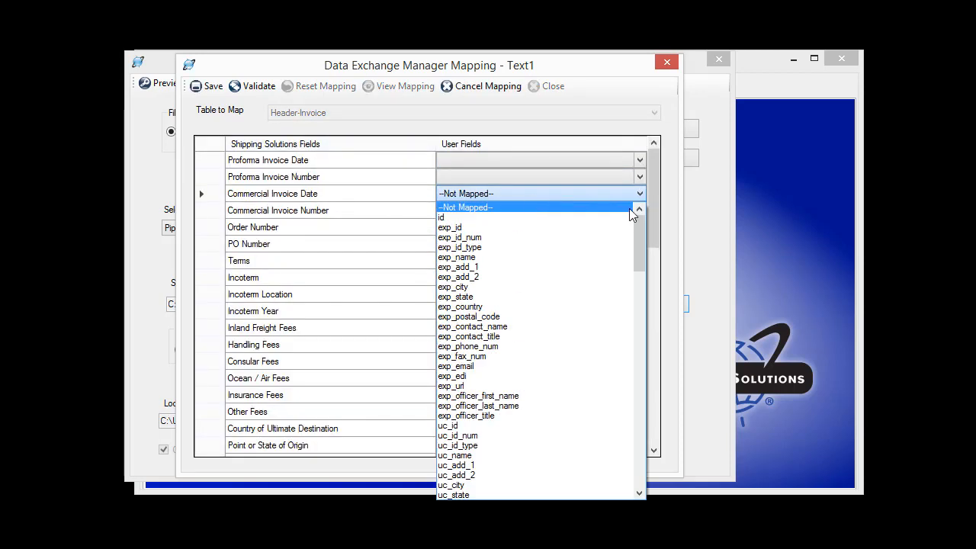
drag(638, 207, 637, 420)
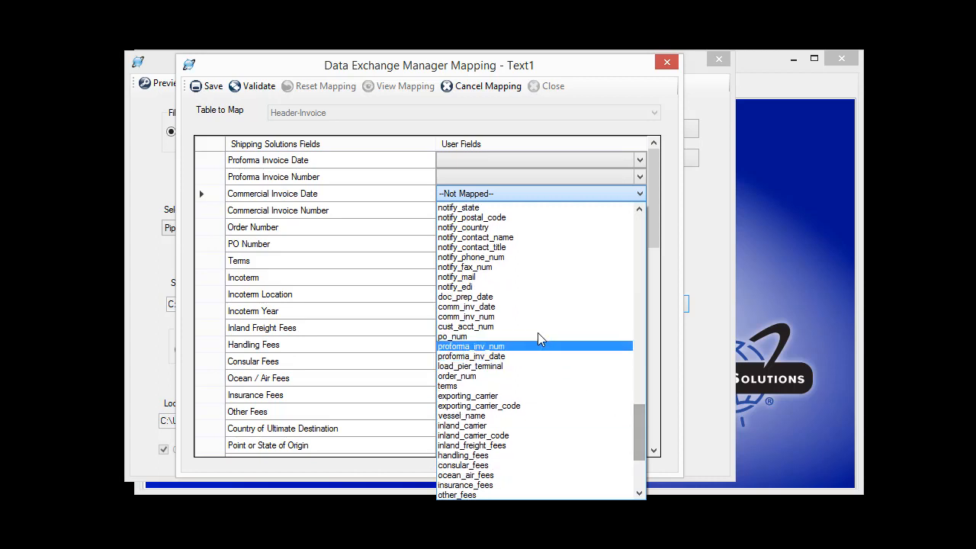
click(489, 307)
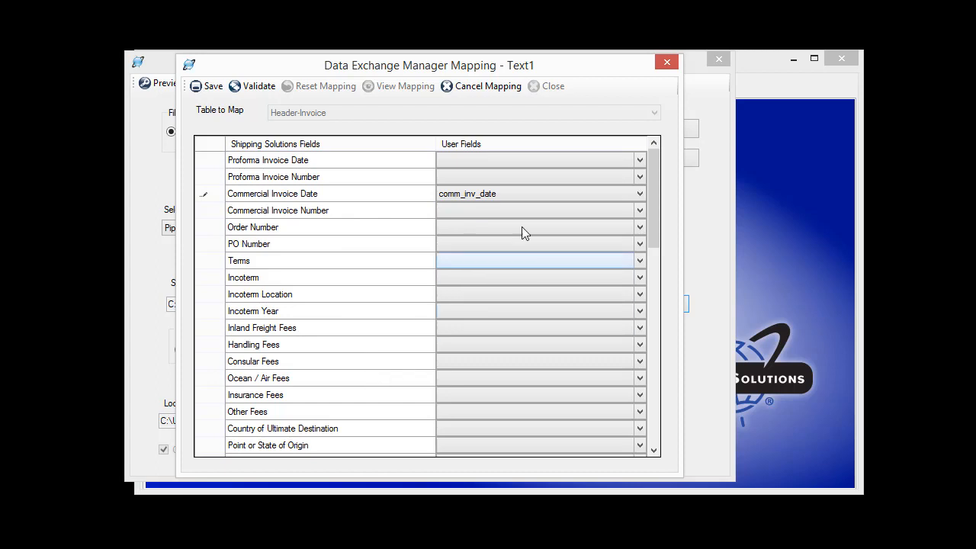
click(203, 89)
- In the Product Info table, map Product ID to prod_id and Product Description to prod_desc
click(399, 116)
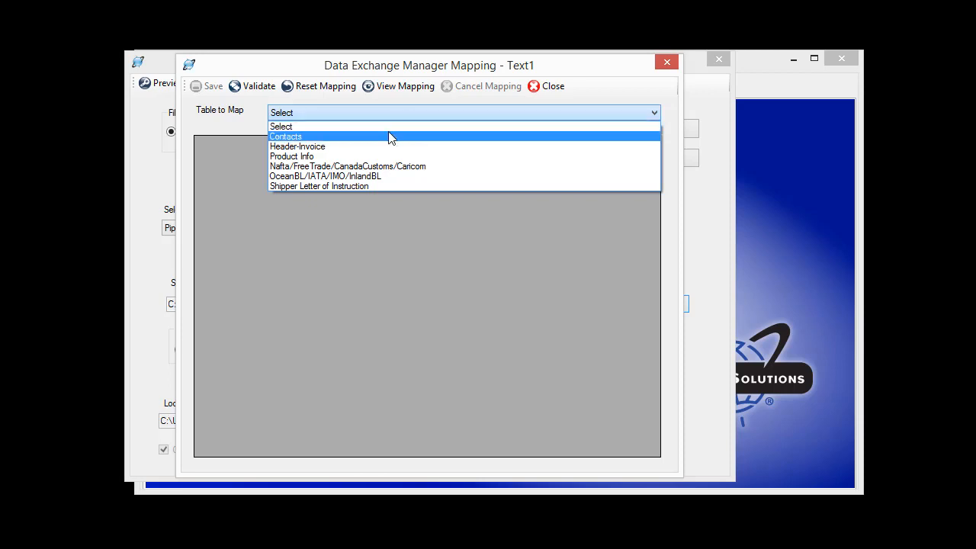
click(350, 157)
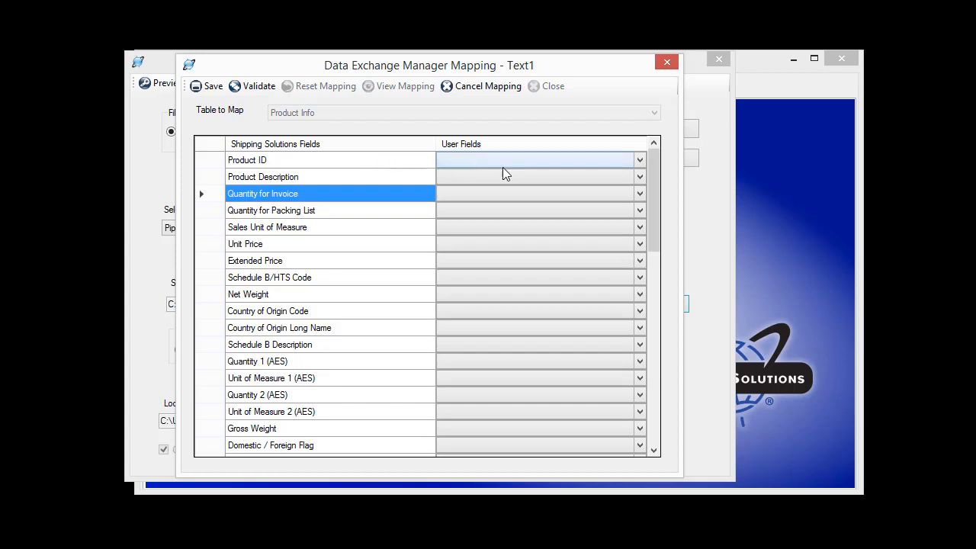
click(641, 160)
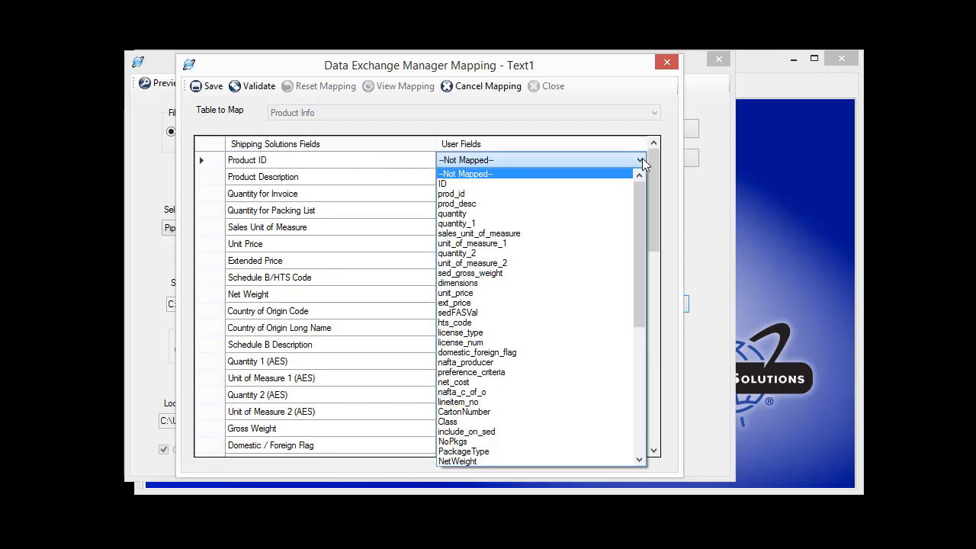
click(501, 194)
click(501, 178)
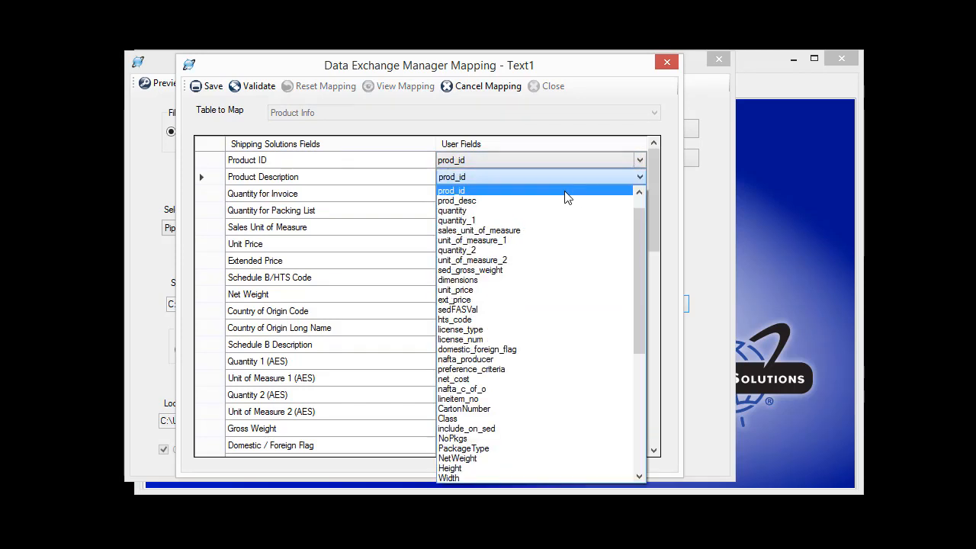
click(535, 201)
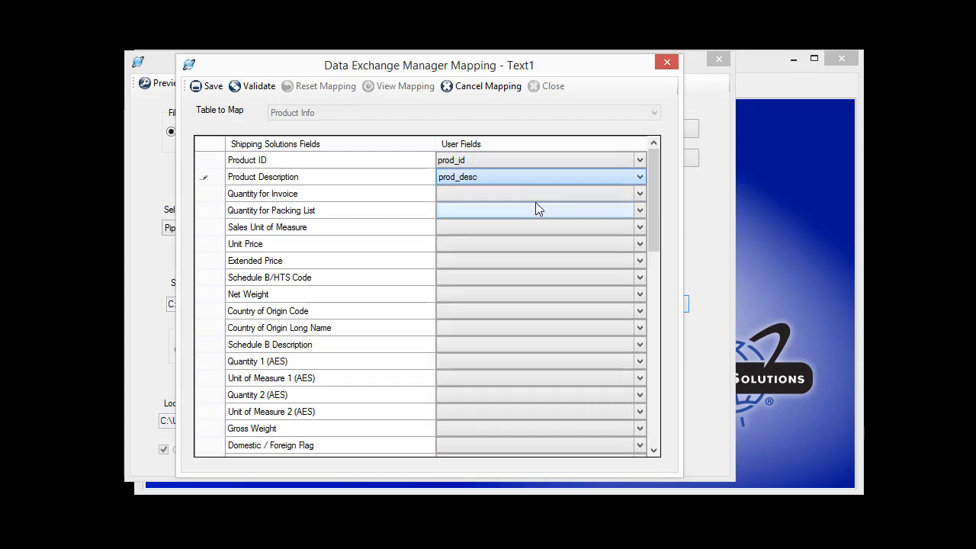
- Map Quantity for Invoice to quantity and save the Product Info mapping
click(485, 193)
click(484, 217)
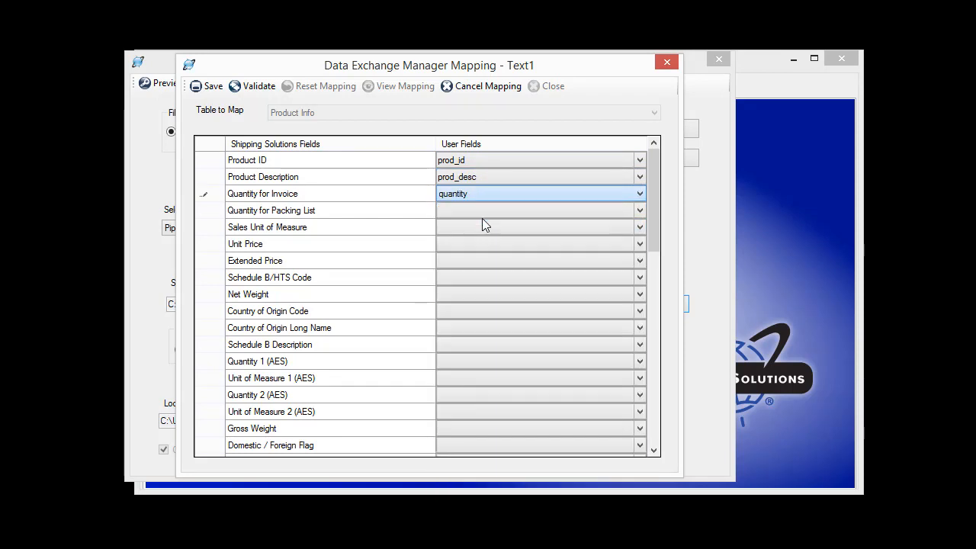
click(212, 91)
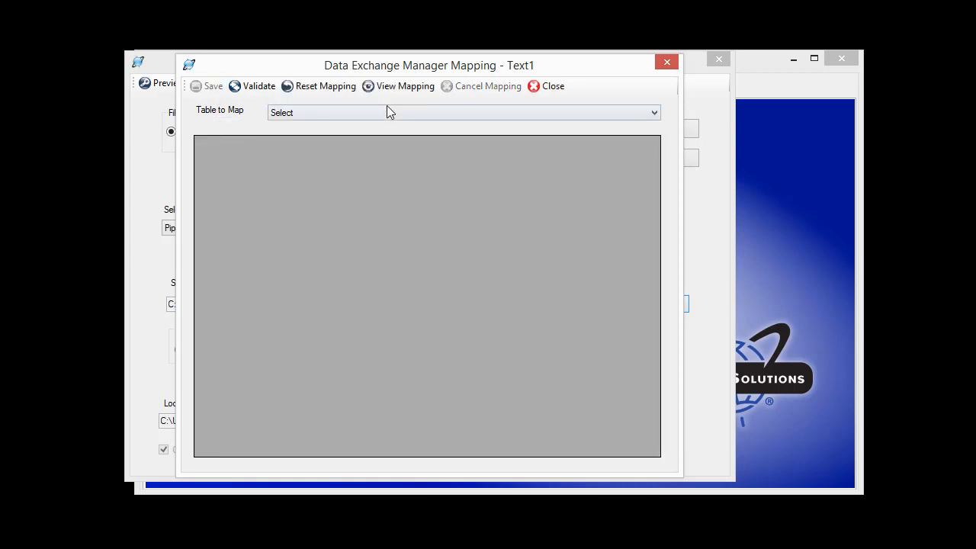
- Review the field mapping report with all fields listed, then close the report and the mapping window
click(396, 90)
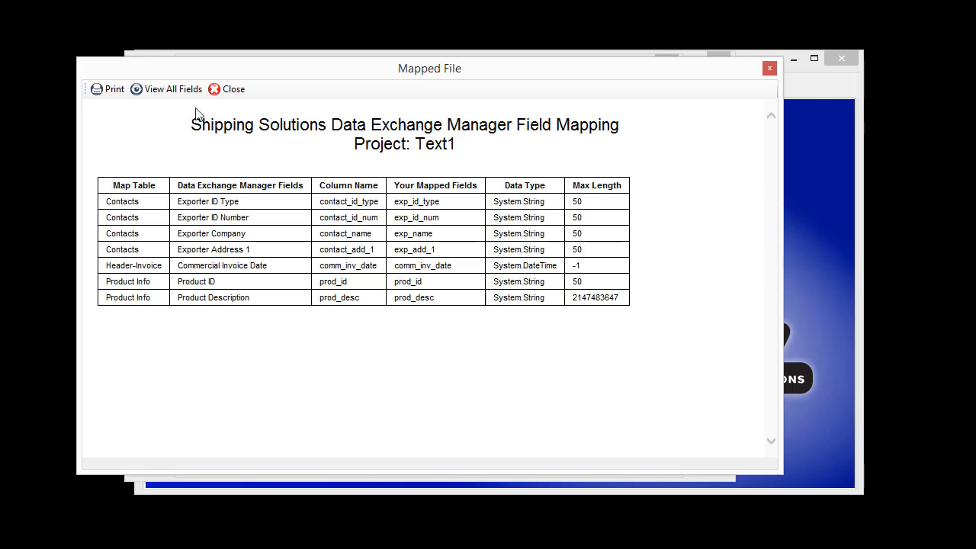
click(164, 90)
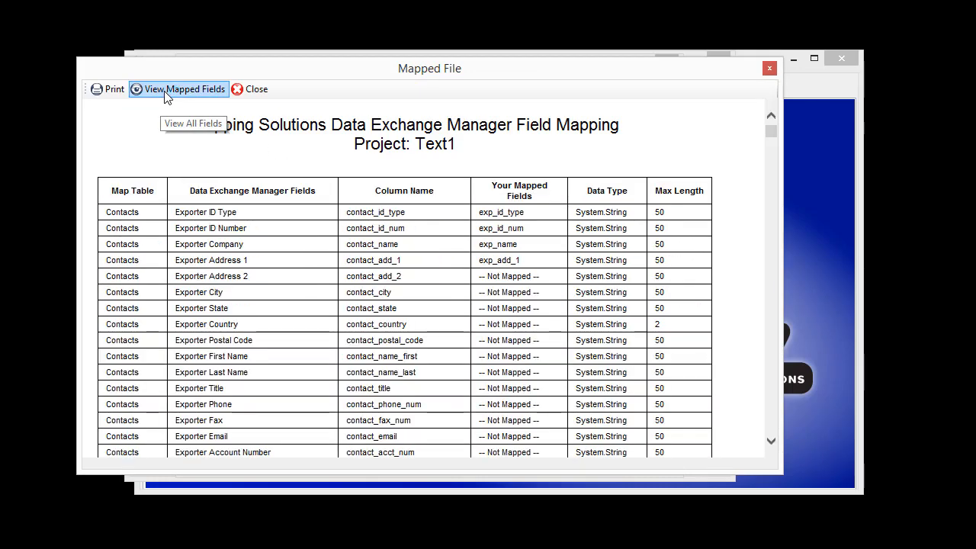
drag(770, 137, 772, 190)
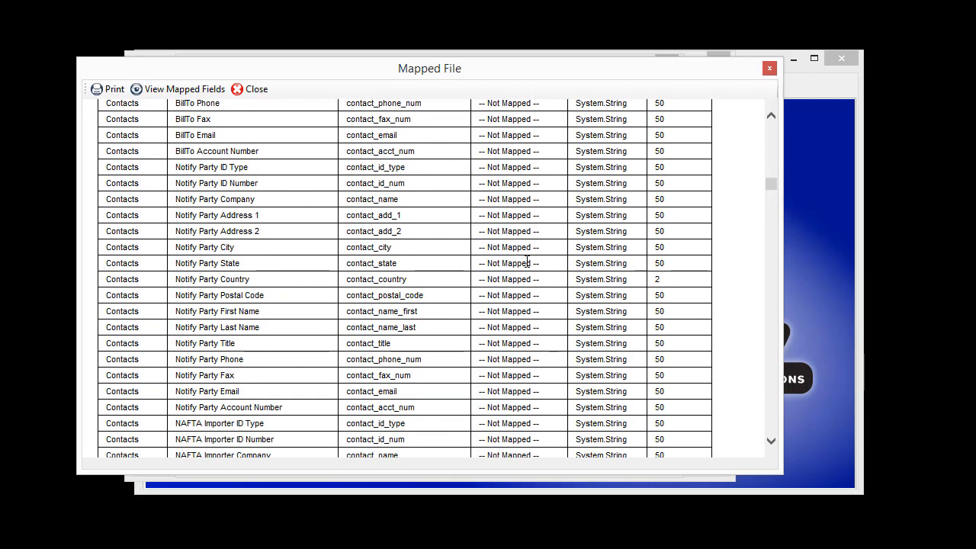
click(245, 91)
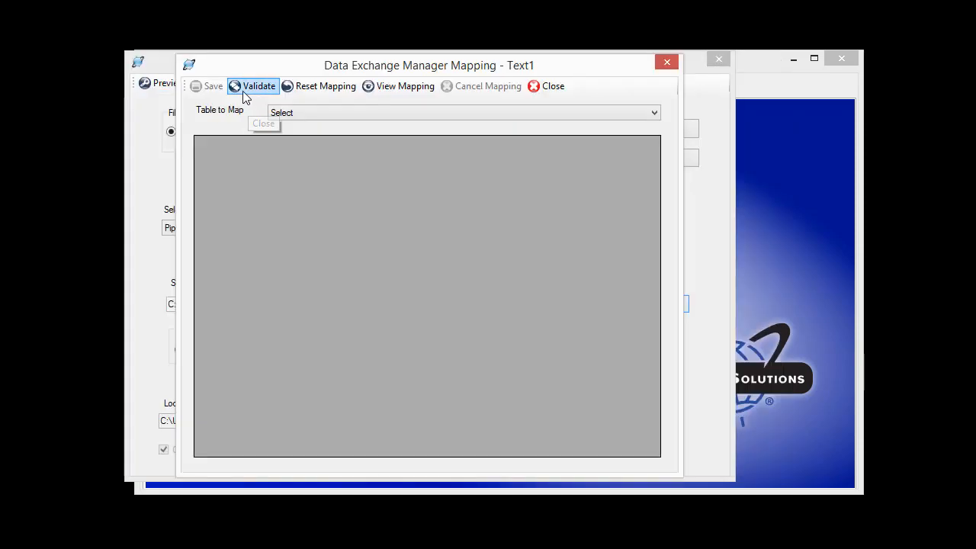
click(544, 89)
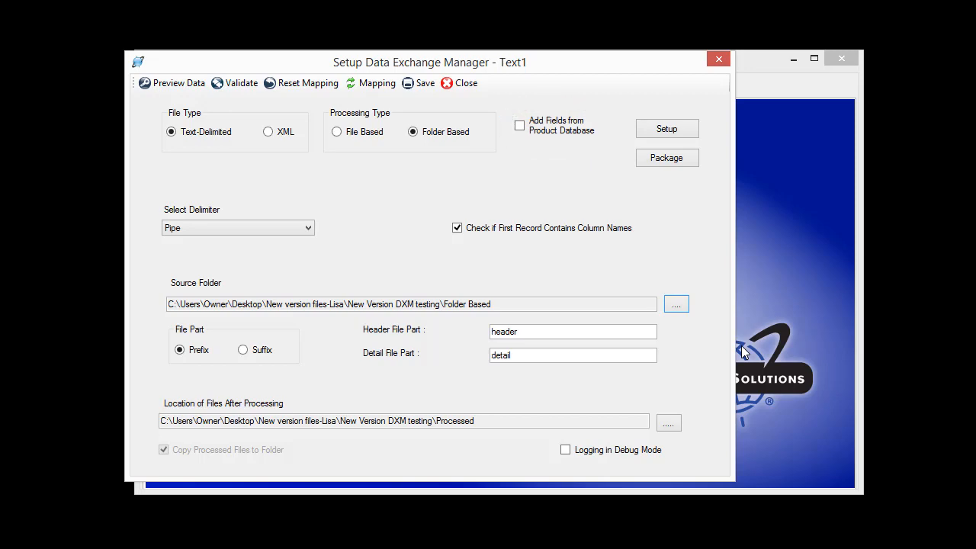
- In the product database field setup, select Schedule B/HTS Code as a field to update
click(681, 131)
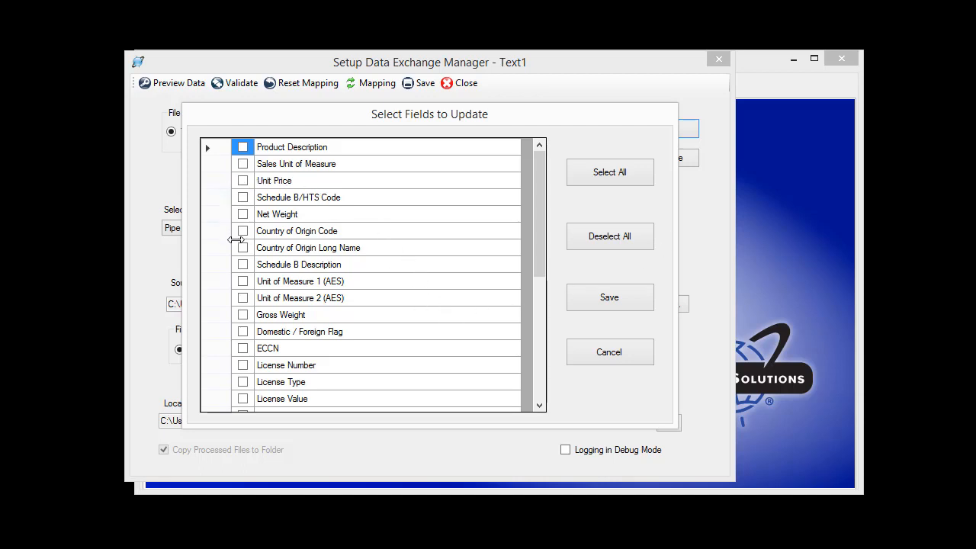
click(242, 198)
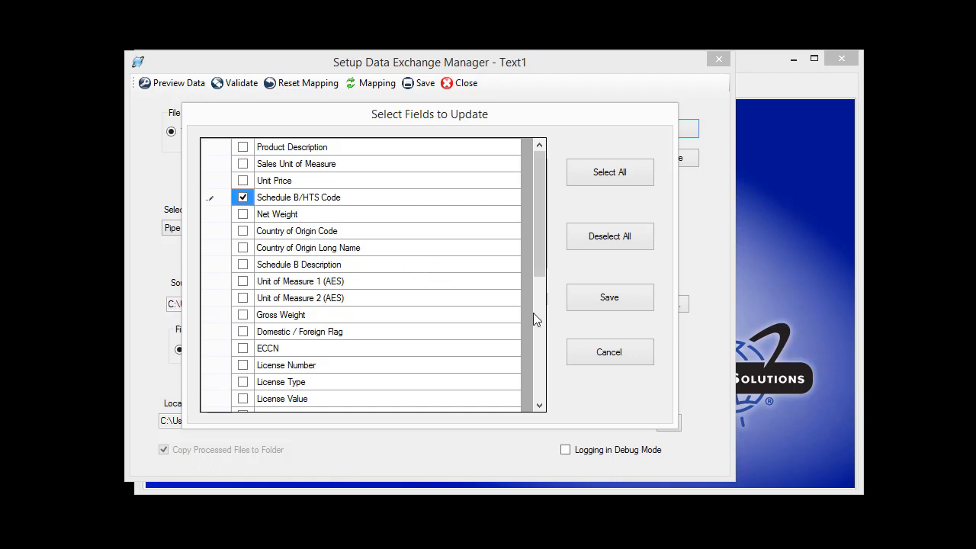